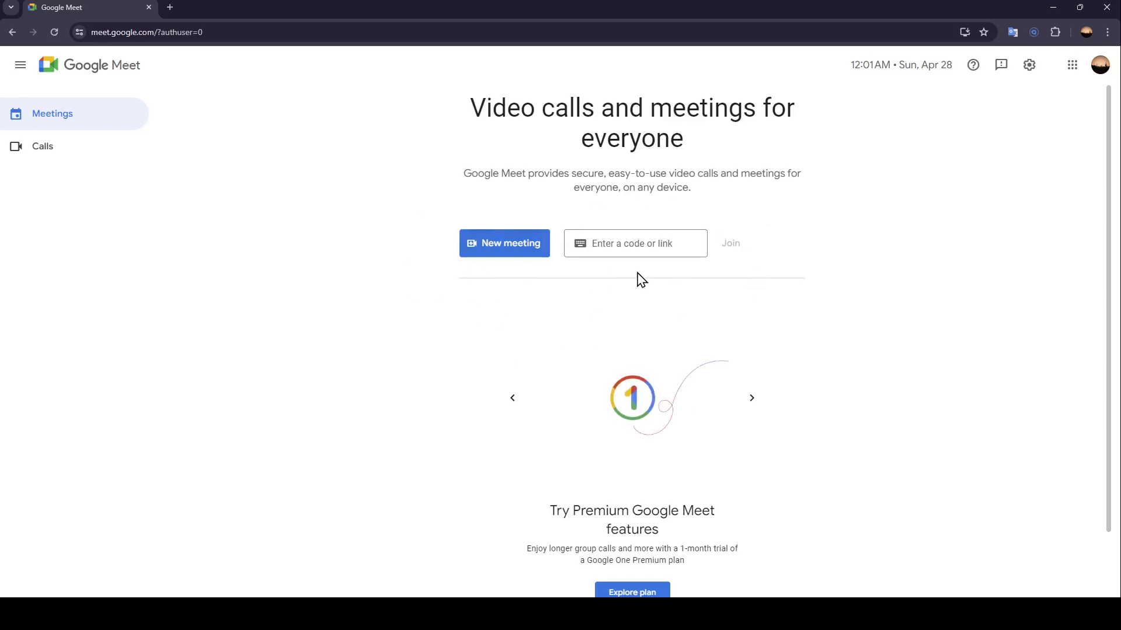
- Skip the meeting code field and start an instant meeting from the New meeting menu
{"action": "left_click", "coordinate": [607, 244]}
{"action": "left_click", "coordinate": [731, 256]}
{"action": "left_click", "coordinate": [520, 252]}
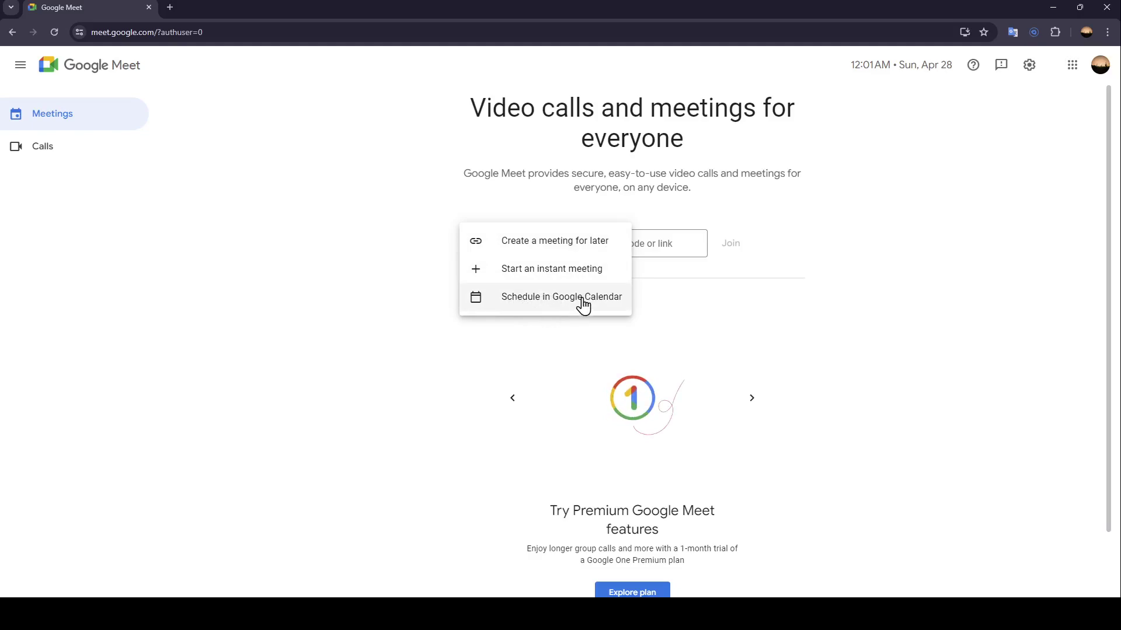
{"action": "left_click", "coordinate": [552, 269]}
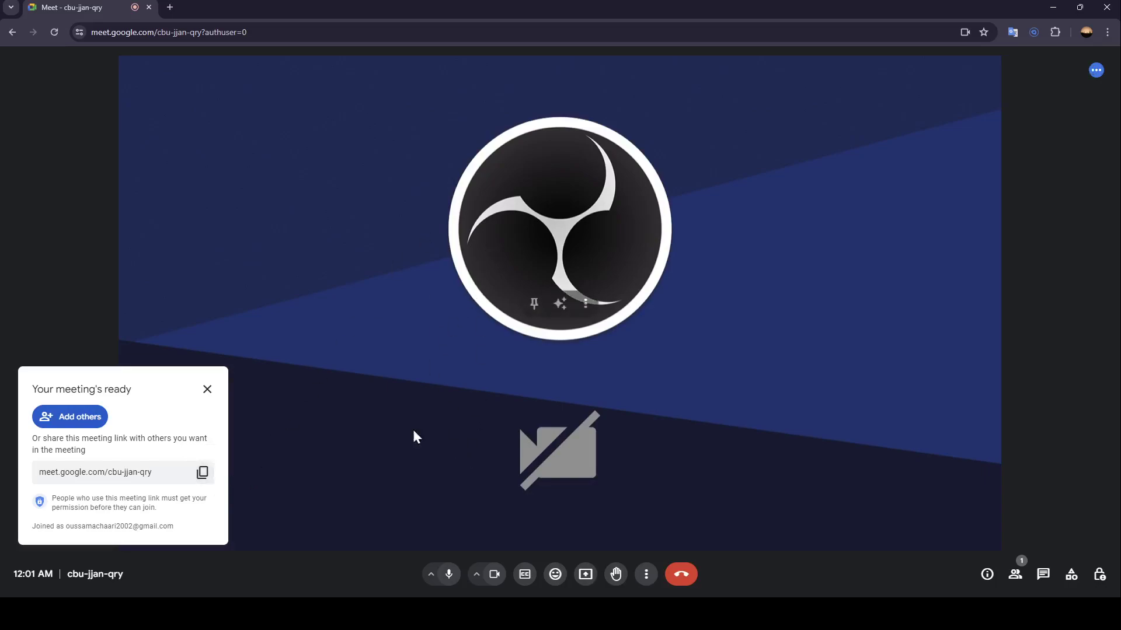
- Preview the Add people invite dialog and its suggested contacts, then close it
{"action": "left_click", "coordinate": [83, 416]}
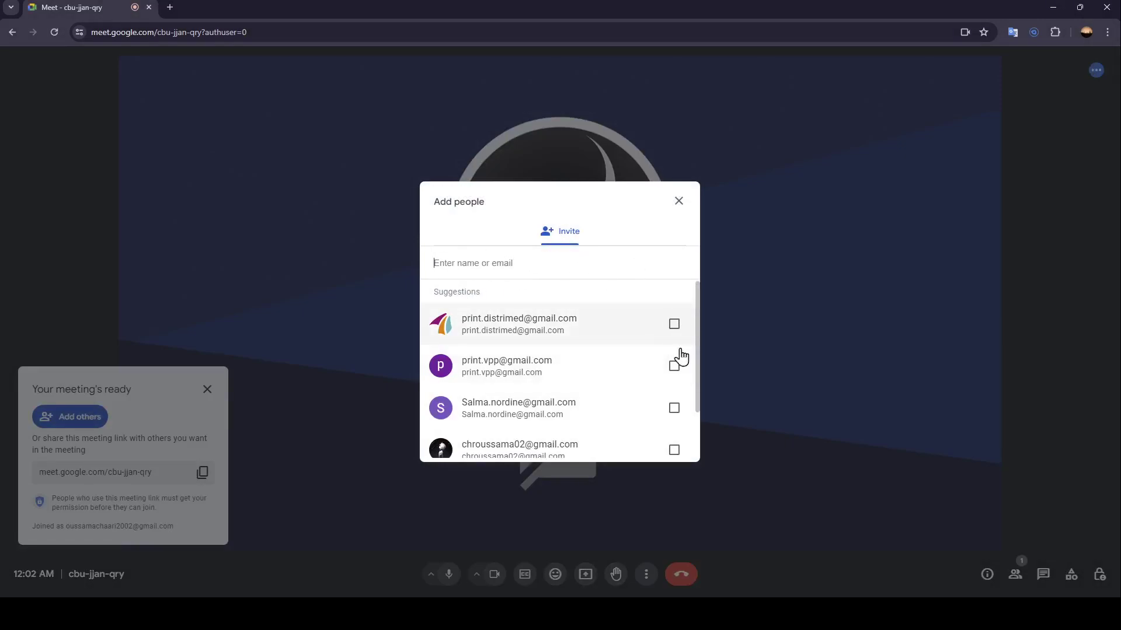
{"action": "left_click", "coordinate": [679, 201]}
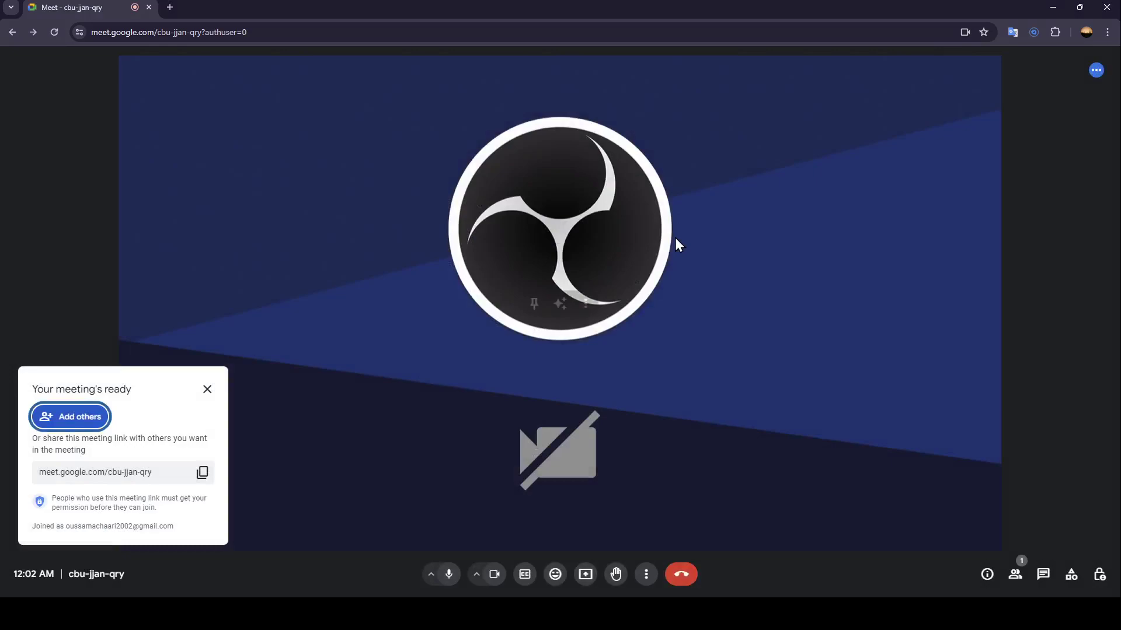
- Close the 'Your meeting's ready' notice, then briefly open and close More options
{"action": "left_click", "coordinate": [208, 389]}
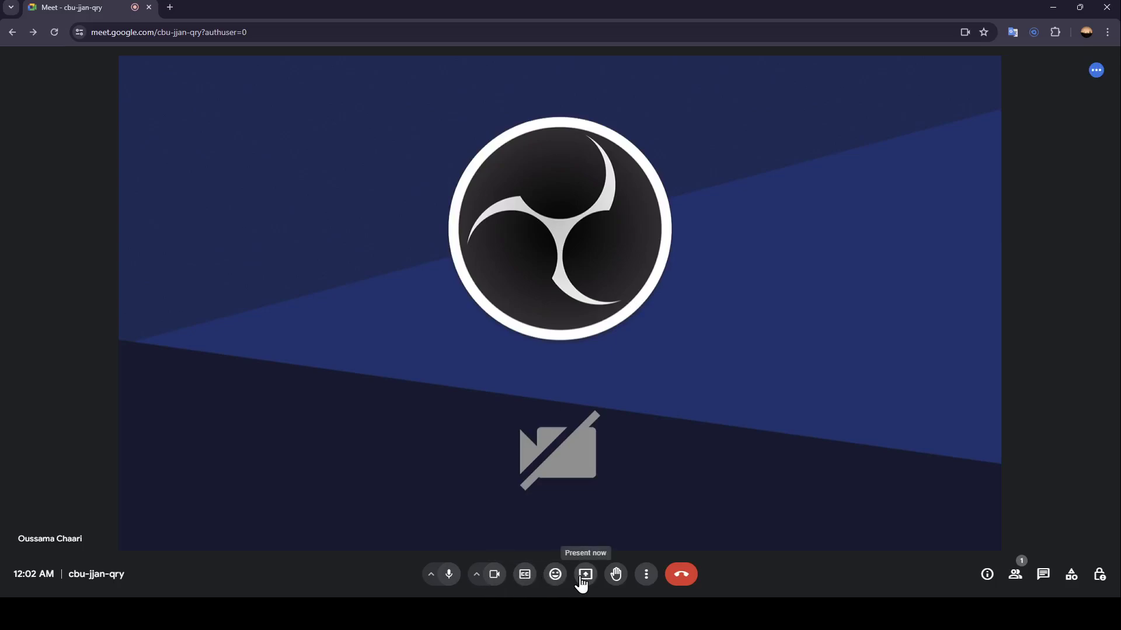
{"action": "left_click", "coordinate": [648, 582]}
{"action": "left_click", "coordinate": [648, 582]}
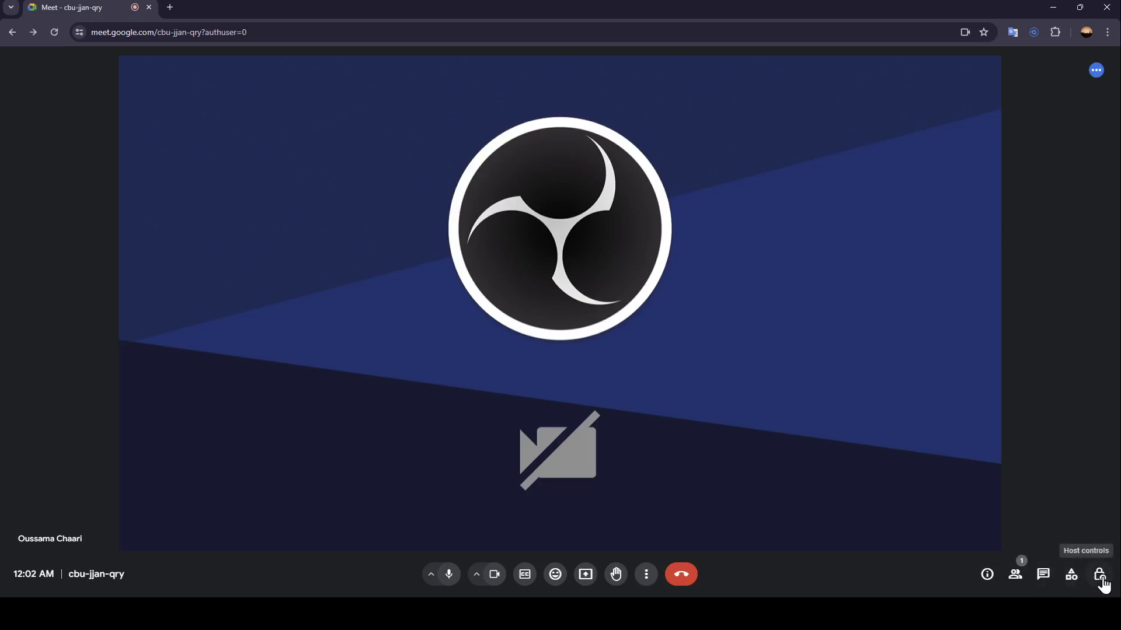
{"action": "left_click", "coordinate": [1014, 575]}
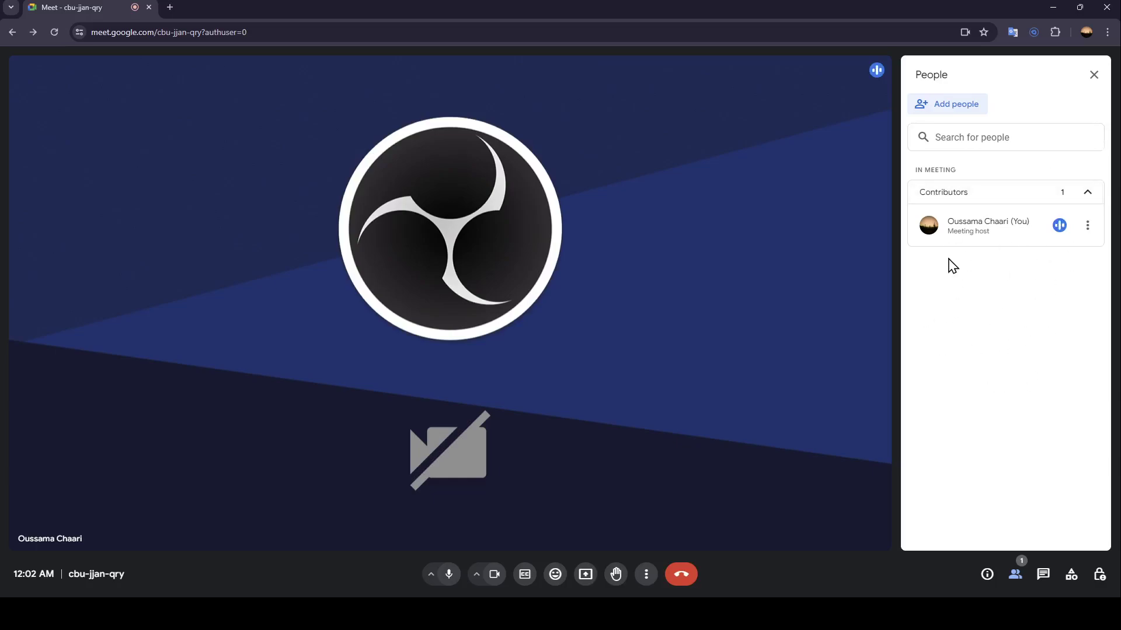
{"action": "left_click", "coordinate": [955, 114]}
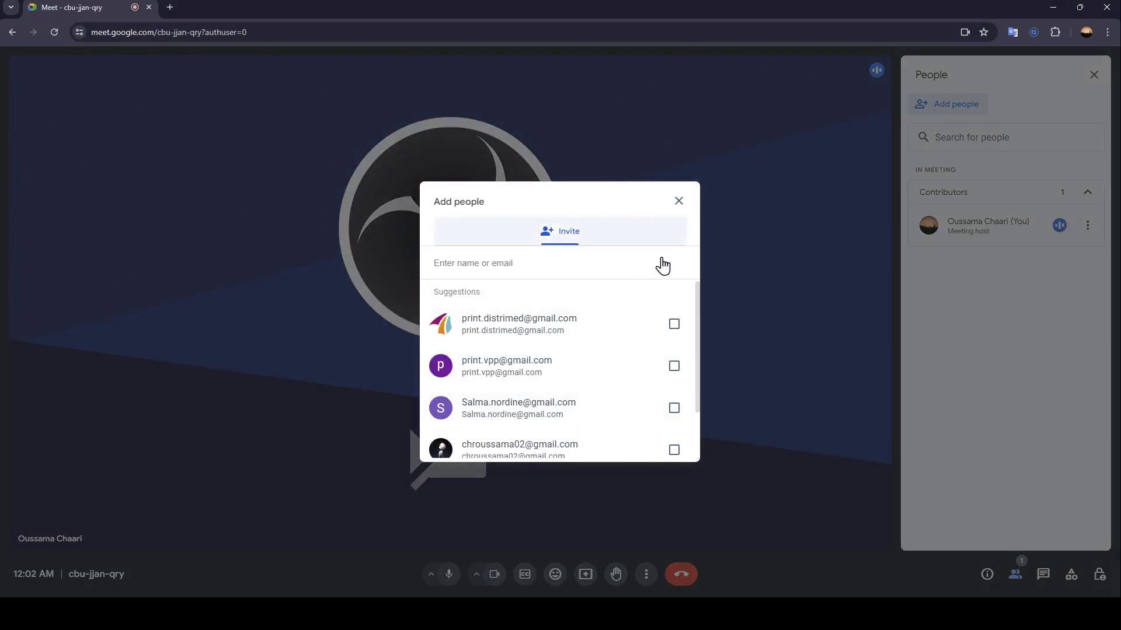
{"action": "left_click", "coordinate": [680, 201]}
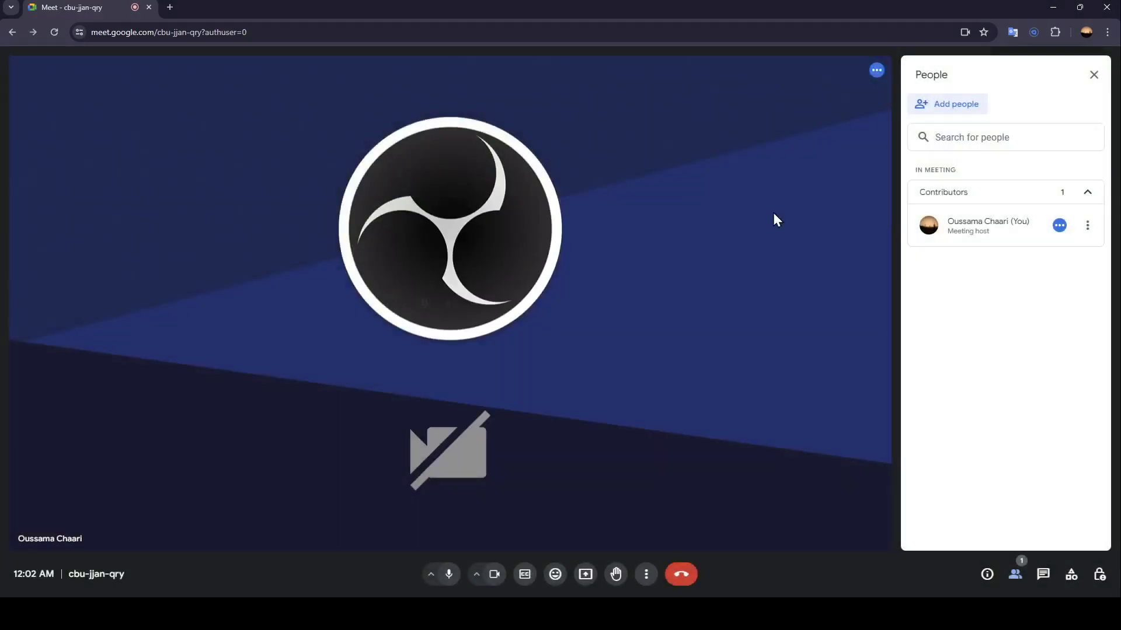
{"action": "left_click", "coordinate": [1093, 77]}
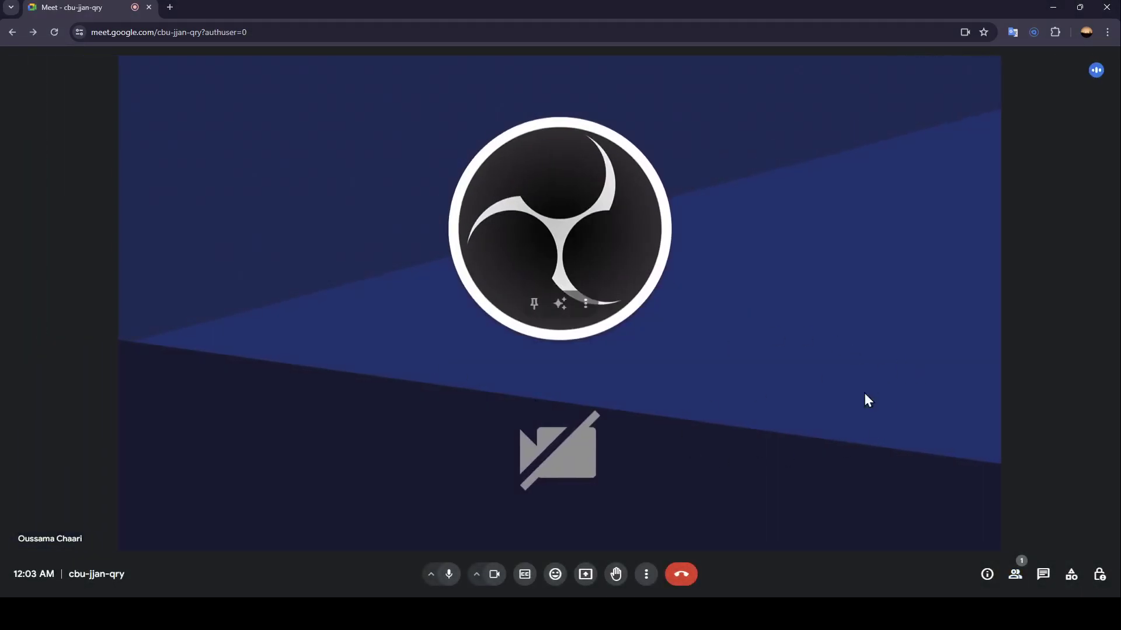